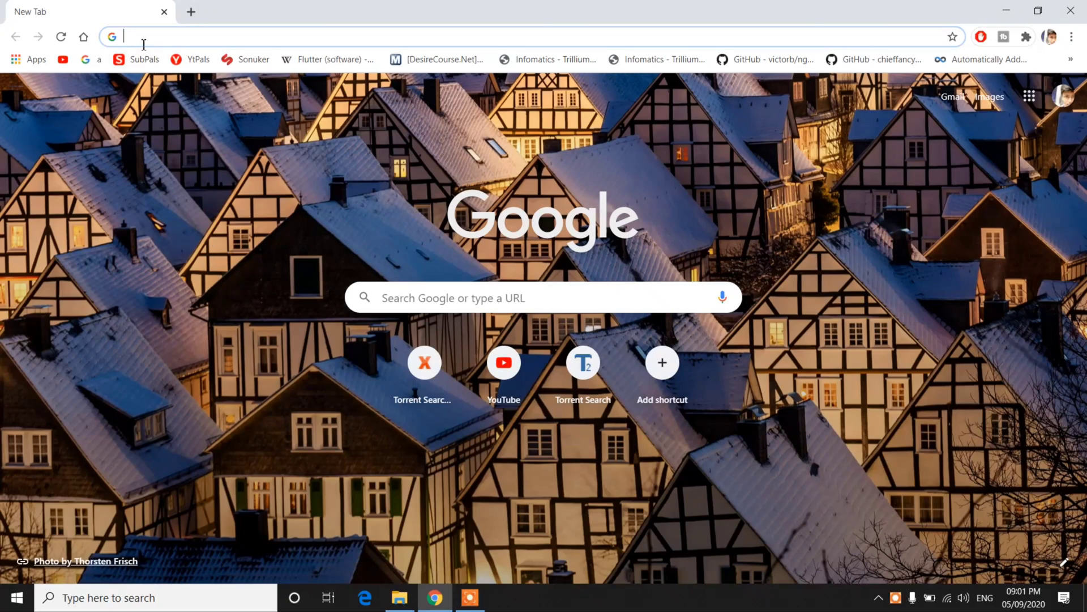
- Search the web for "oracle 12c client download" and open the Oracle Database 12c Release 1 (12.1.0.2.0) for Microsoft Windows result
click(143, 37)
text(a)
key(BackSpace)
key(BackSpace)
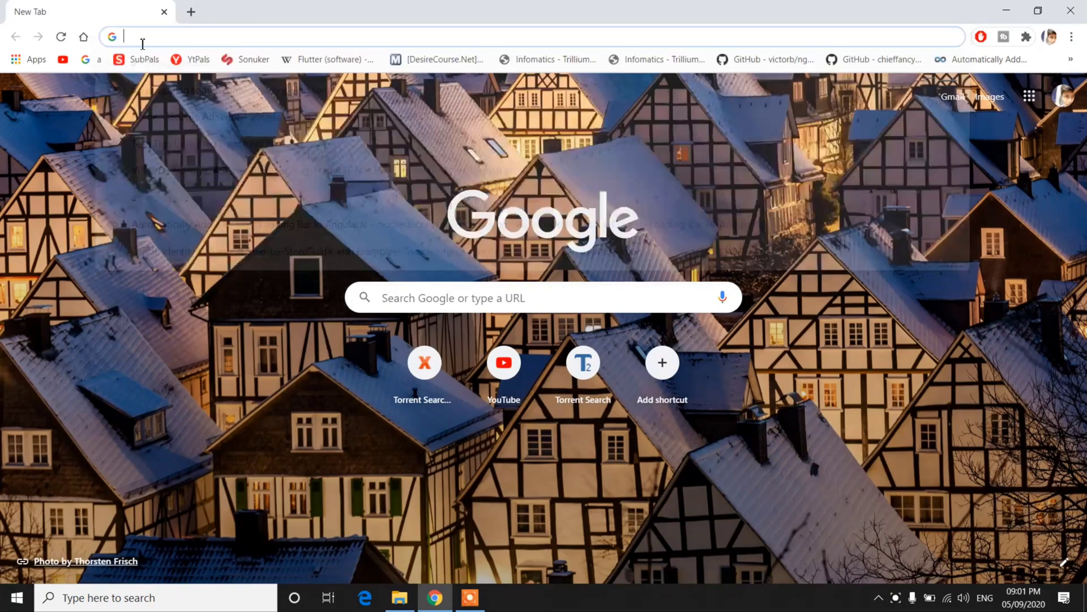
text(oracle 12c client download)
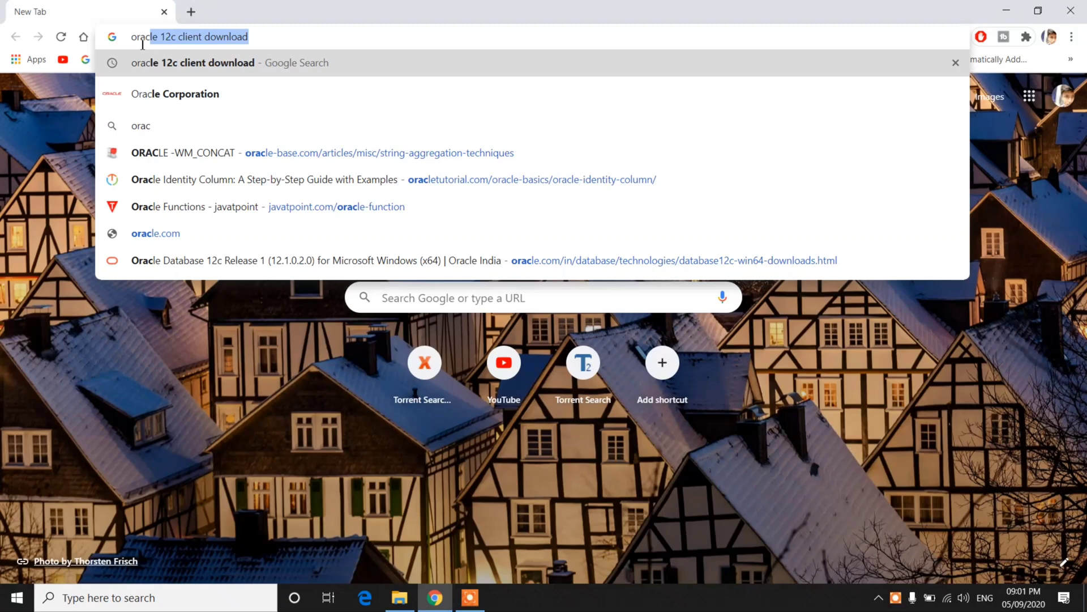
click(185, 64)
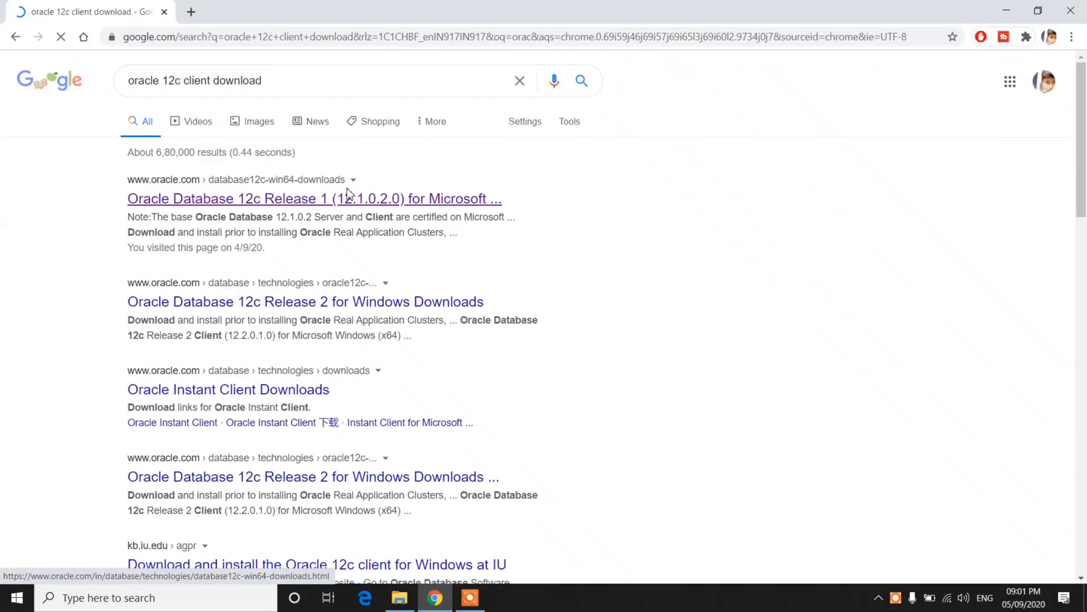
click(230, 209)
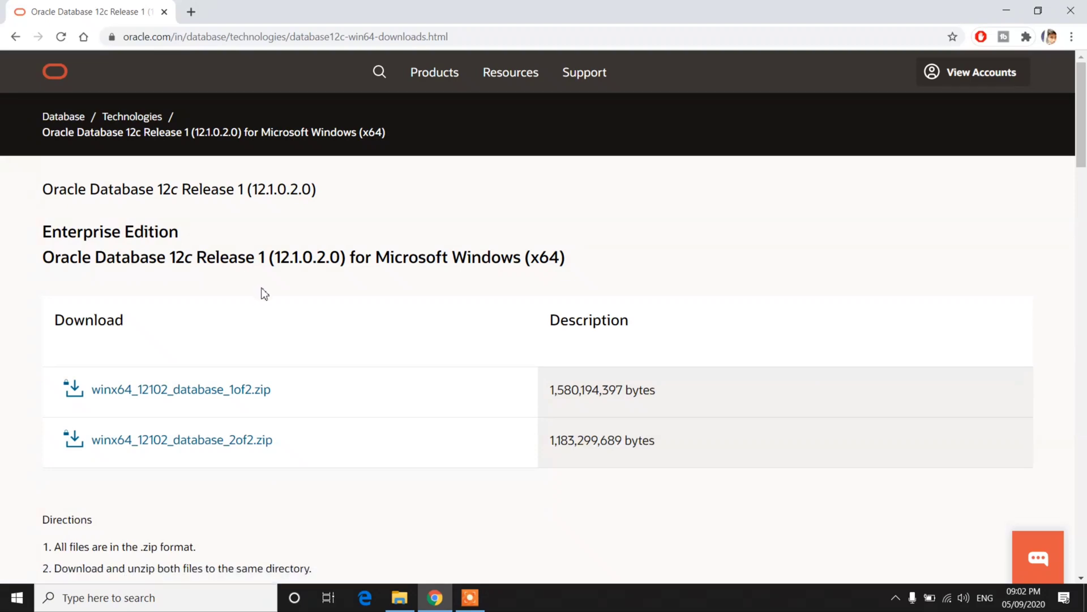
- Look through the download page for the Oracle Database Client (12.1.0.2.0) packages and compare the x64 and 32-bit sections
scroll(264, 292, down, 7)
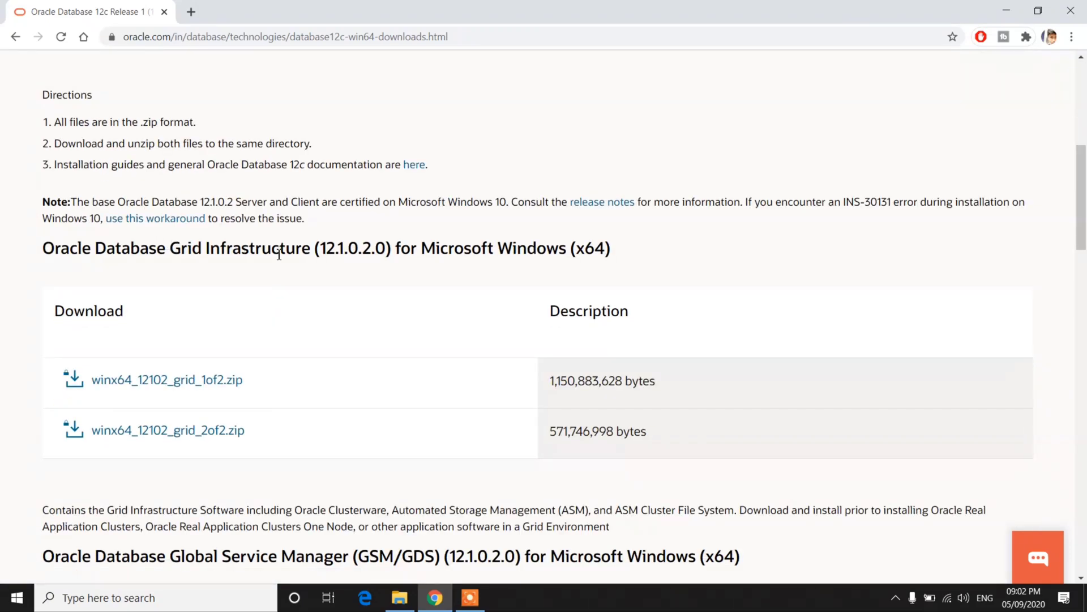
scroll(272, 266, down, 6)
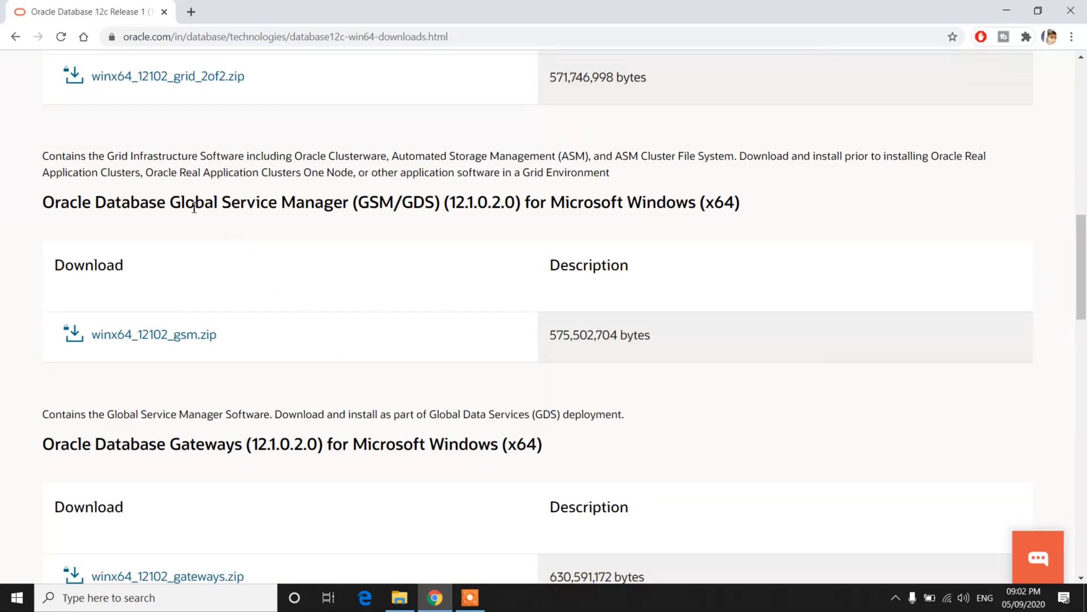
scroll(269, 230, down, 3)
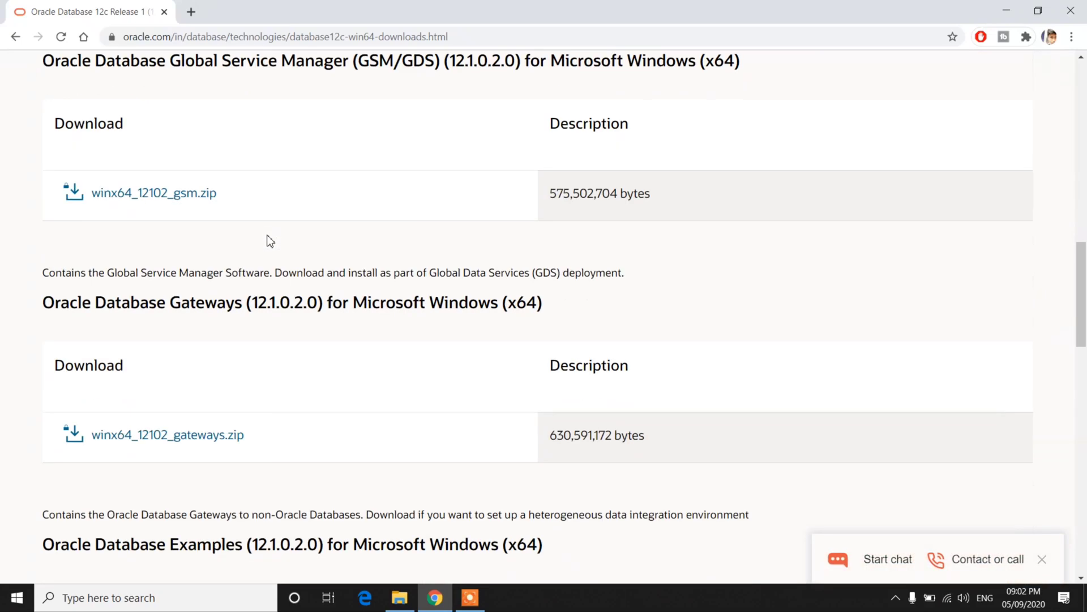
scroll(269, 235, down, 4)
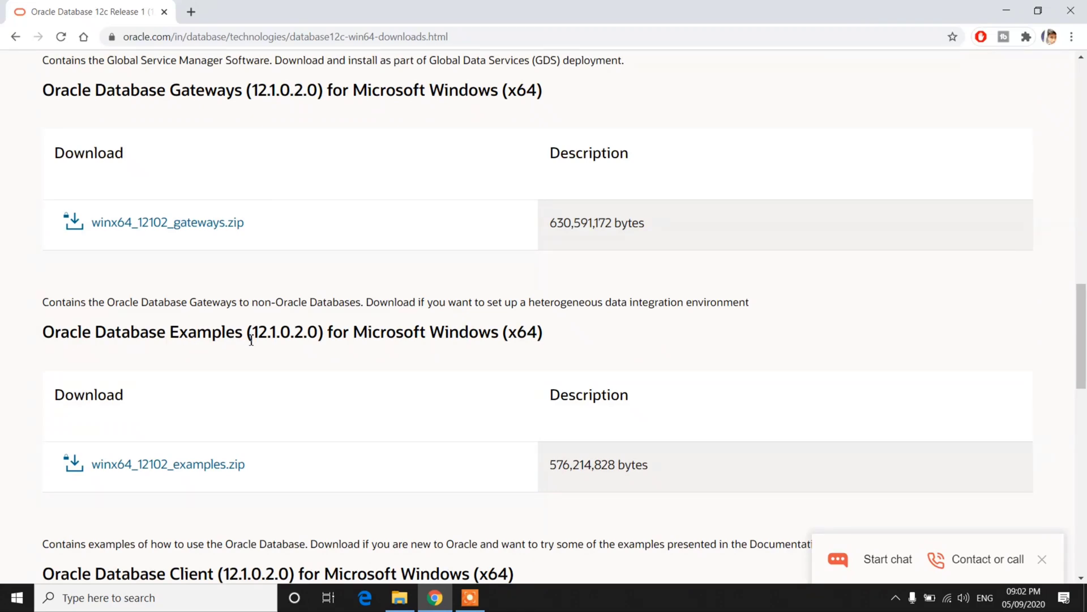
scroll(251, 340, down, 4)
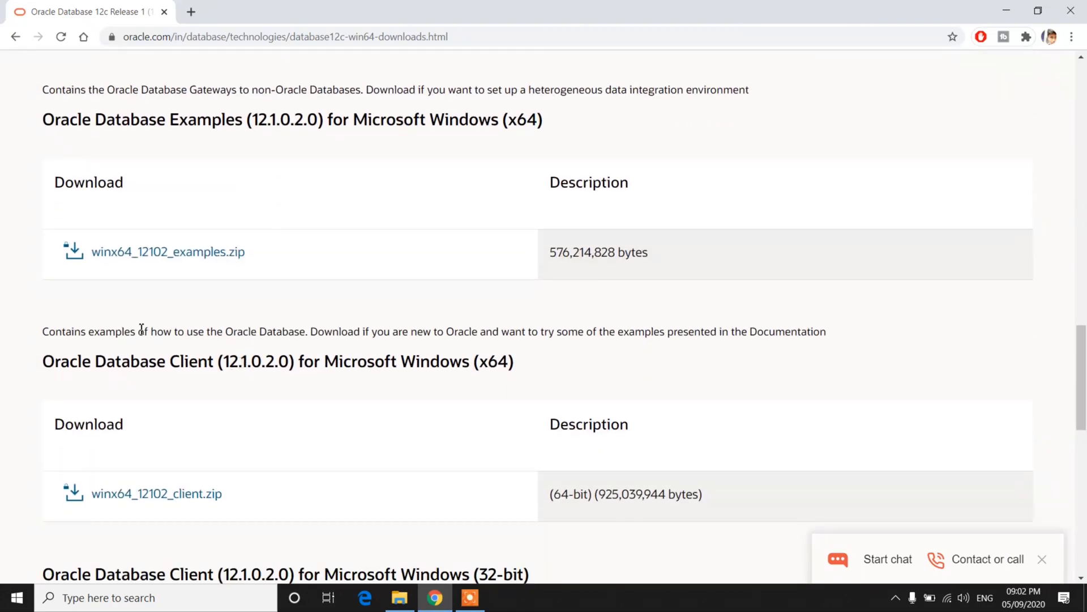
triple_click(176, 361)
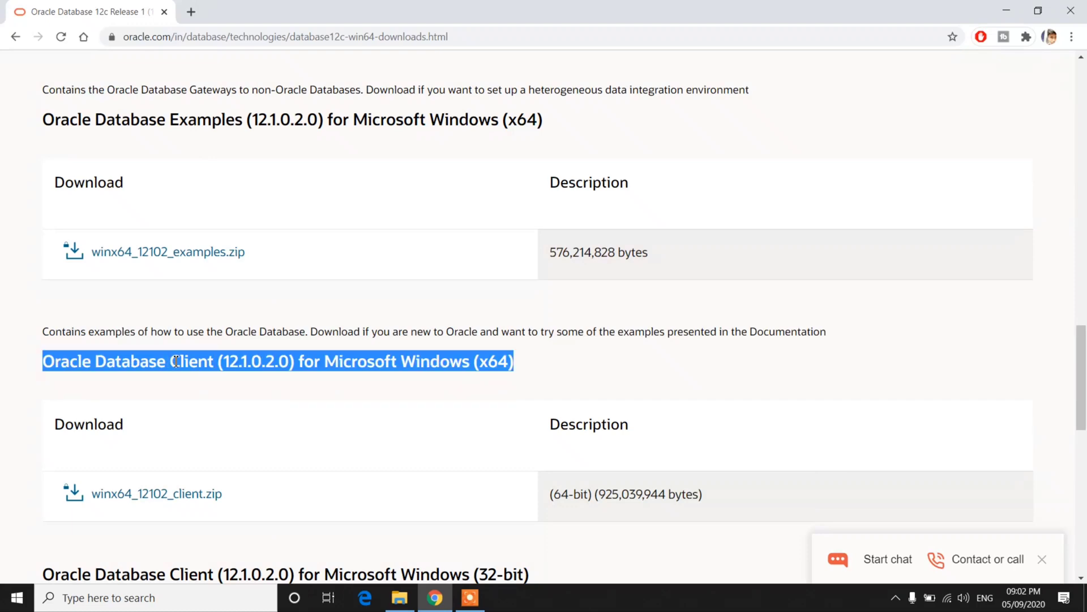
click(202, 362)
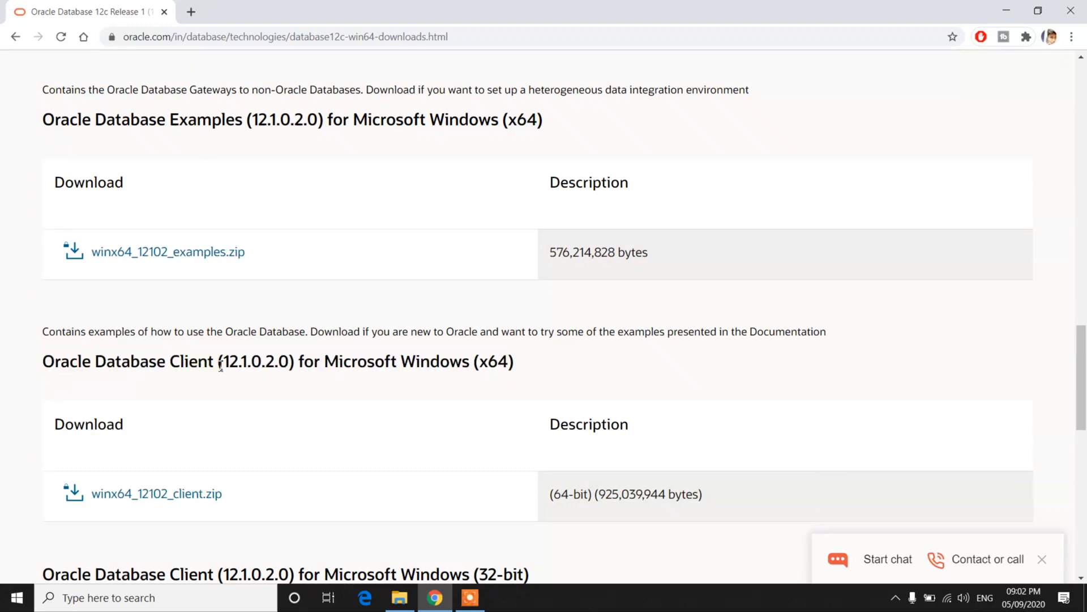
scroll(228, 376, down, 1)
scroll(343, 325, down, 2)
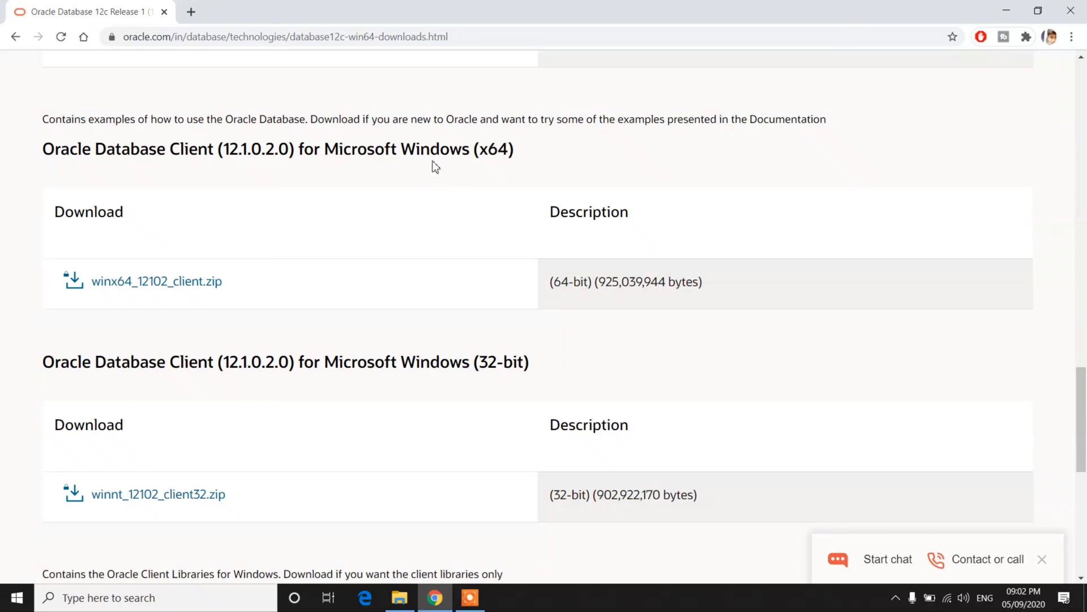
drag(516, 148, 472, 150)
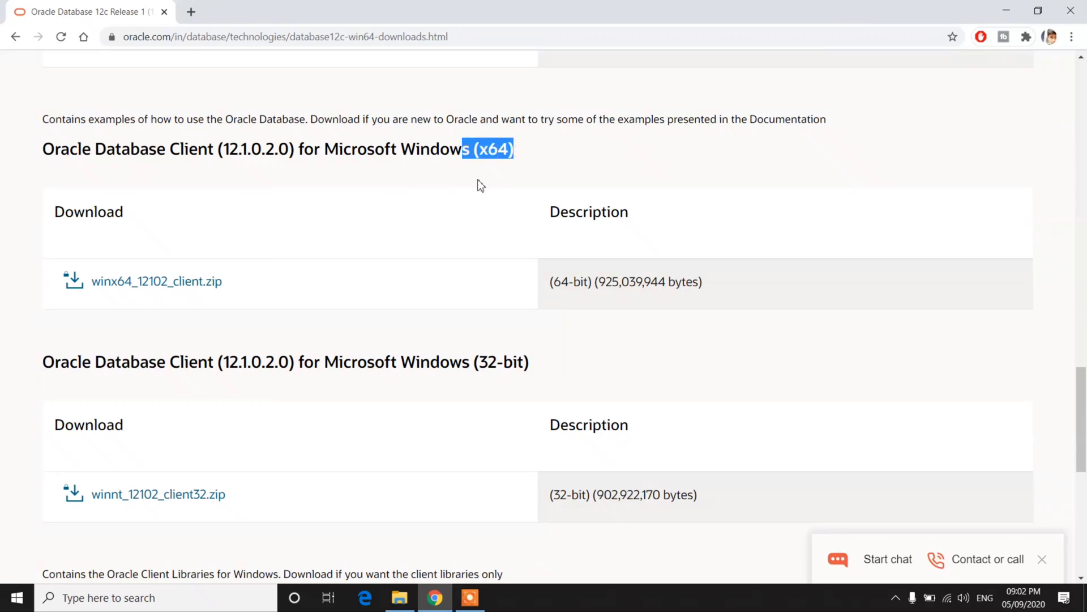
drag(537, 360, 471, 354)
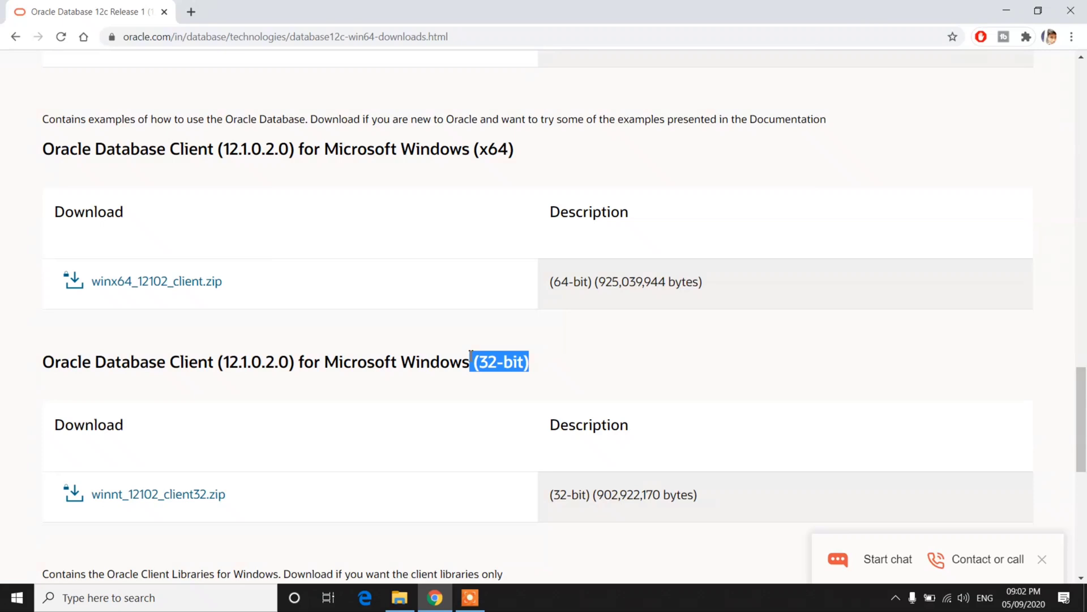
click(334, 148)
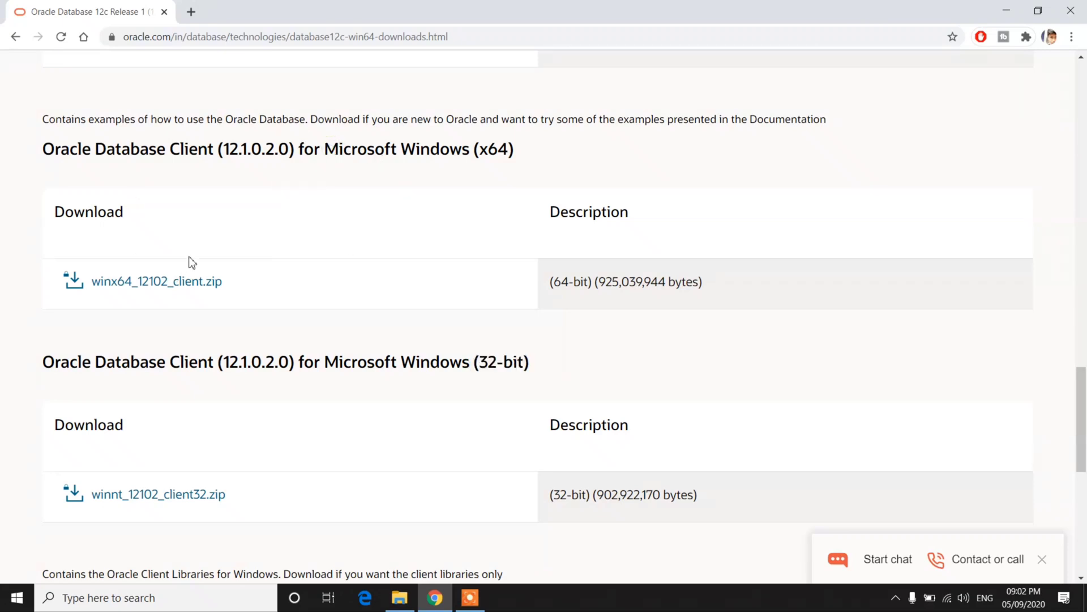
- Request the 64-bit client package winx64_12102_client.zip and accept the Oracle License Agreement for its download
click(157, 280)
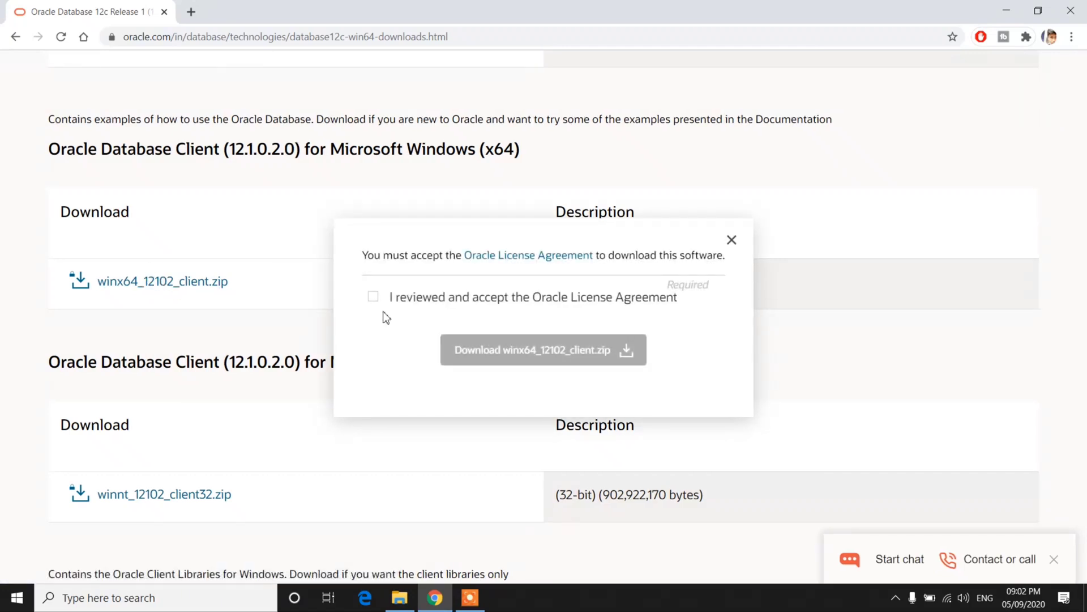
click(374, 296)
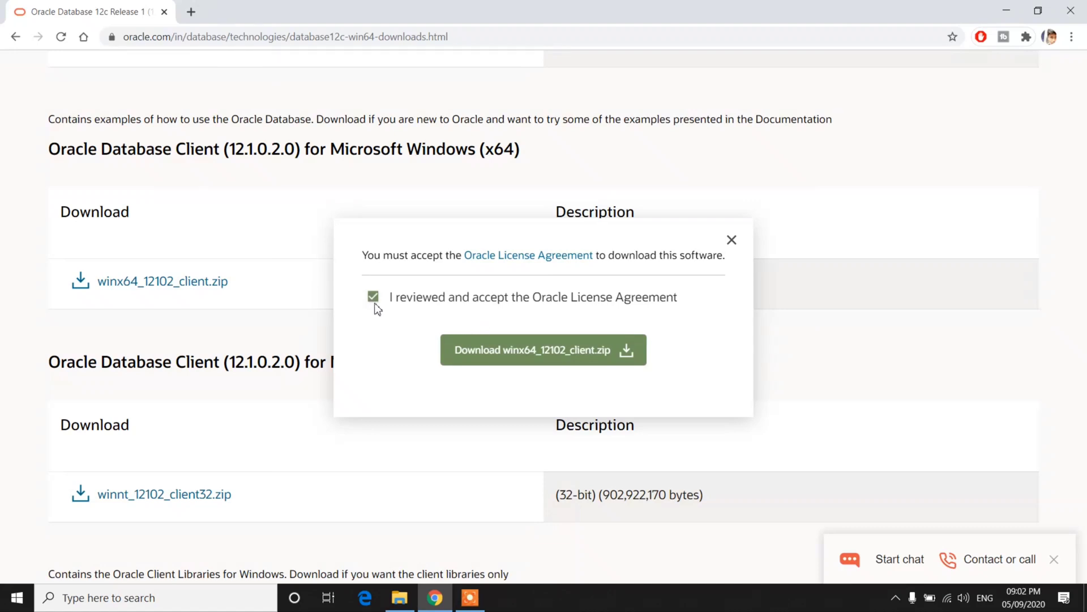
click(535, 355)
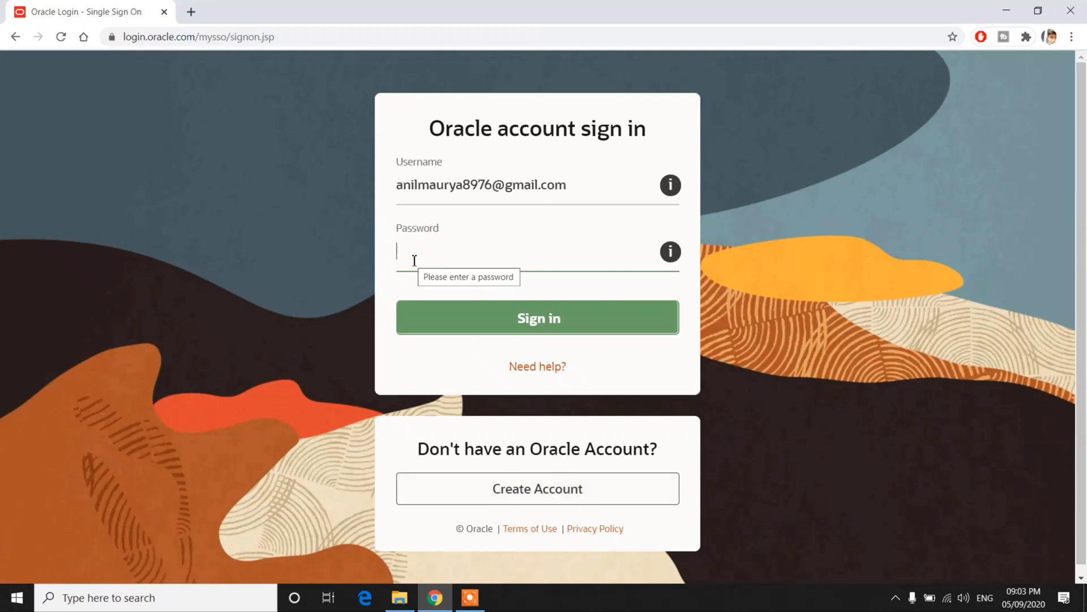
- Sign in to Oracle with the account password to start the client download, and pause that download
text(•••••)
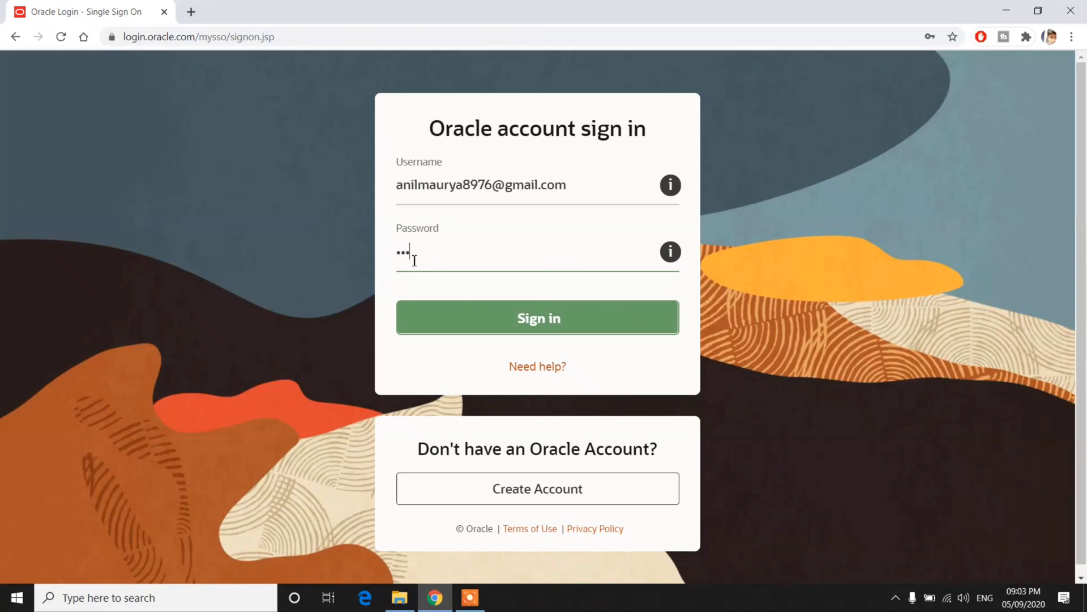
text(••••)
click(498, 325)
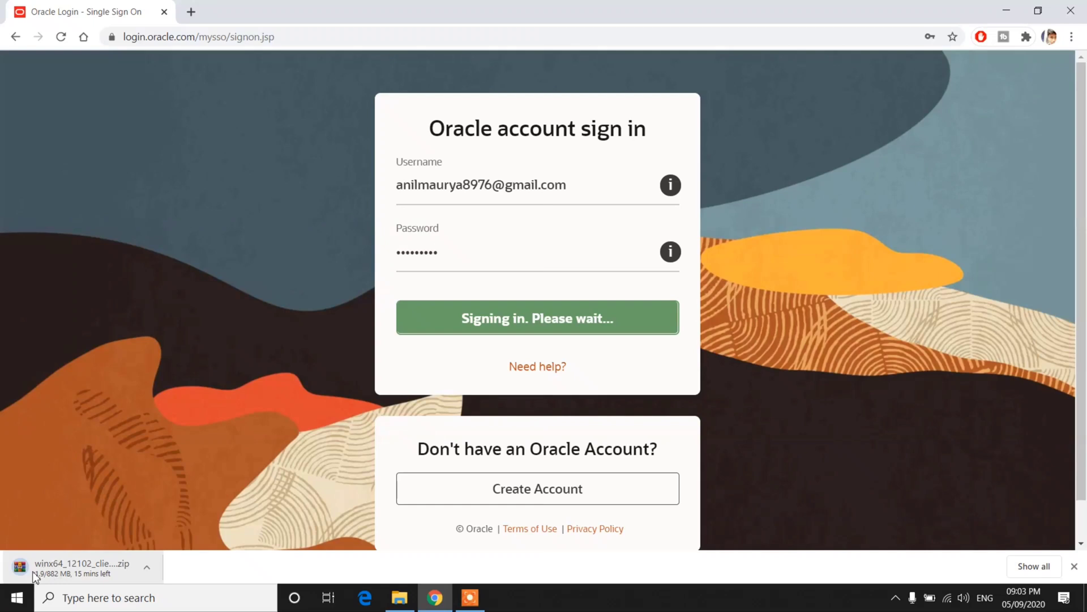
click(147, 567)
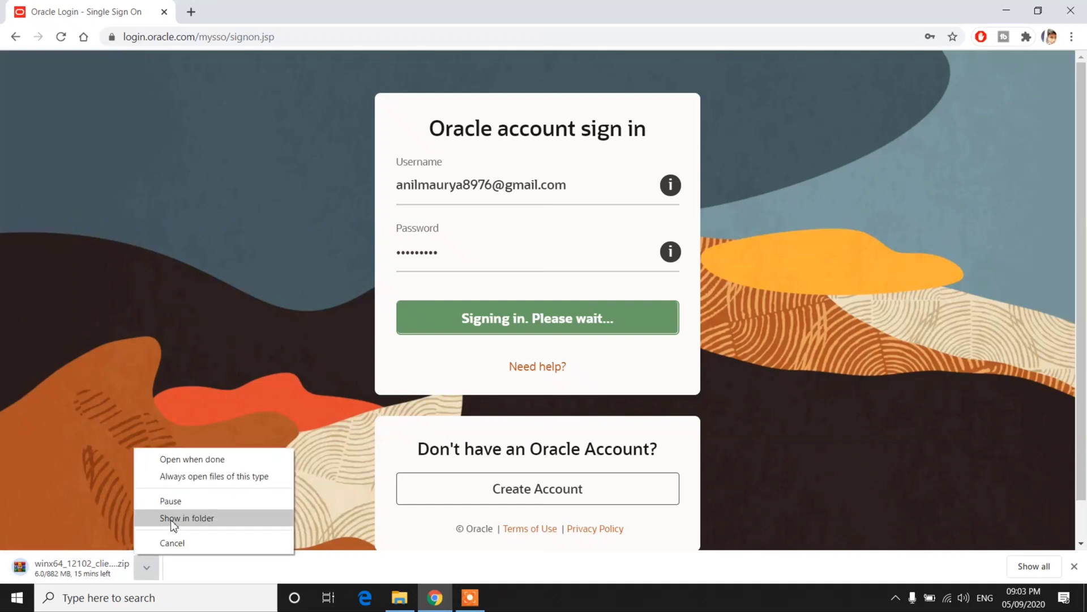
click(168, 502)
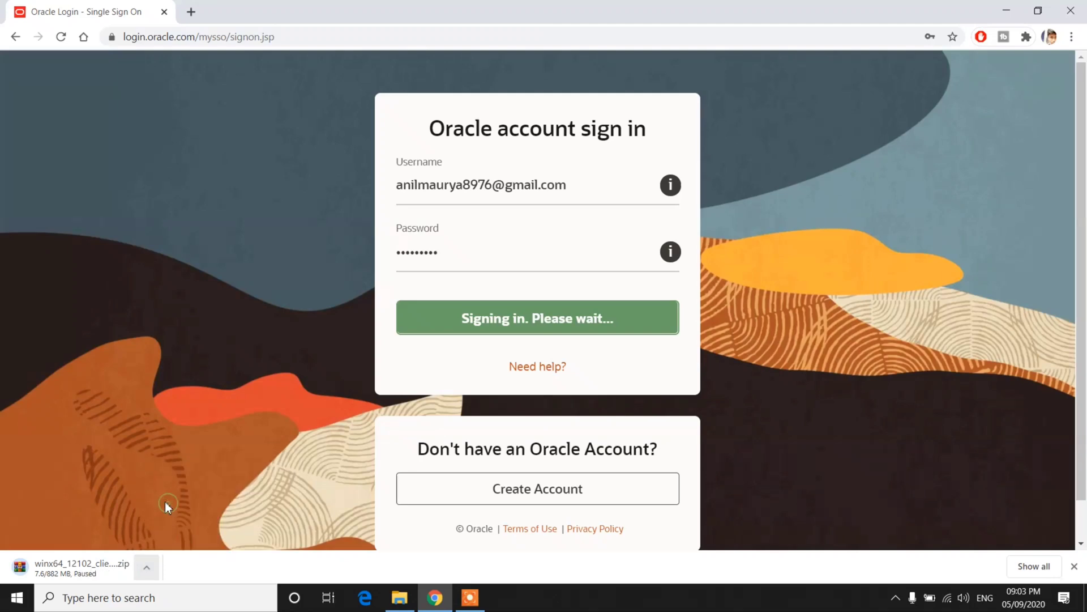
- Switch to File Explorer and launch the setup application from the client folder inside the extracted winx64_12102_client folder in Downloads
click(399, 598)
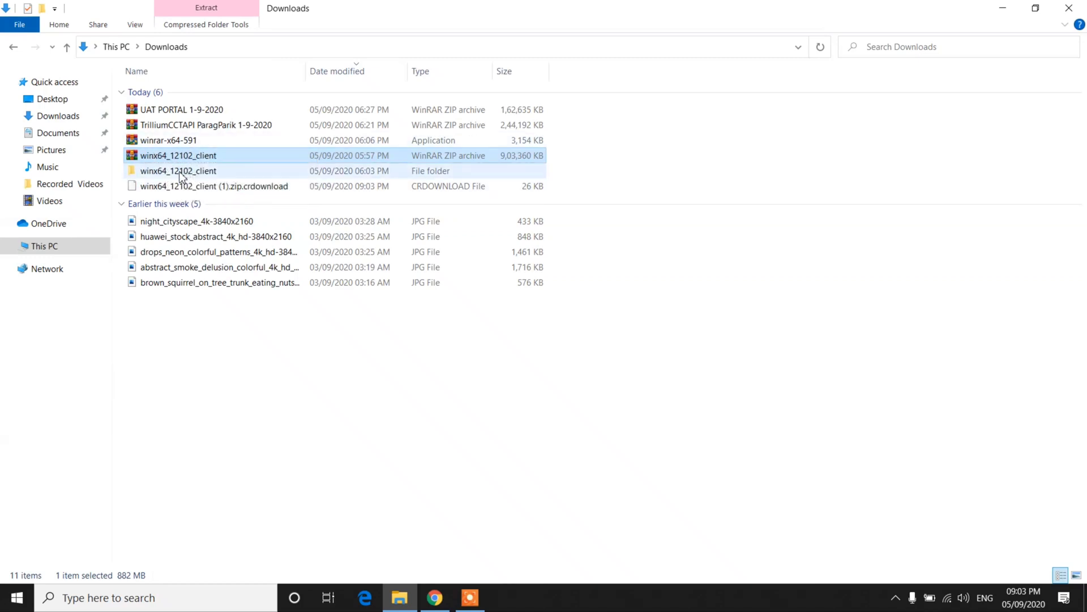
click(180, 173)
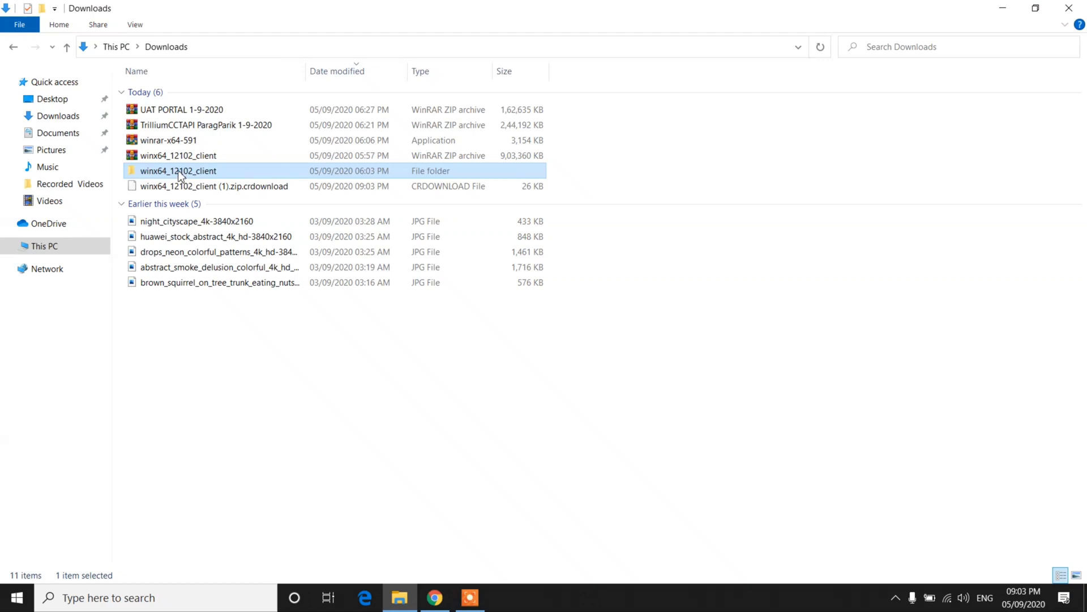
double_click(180, 174)
click(182, 99)
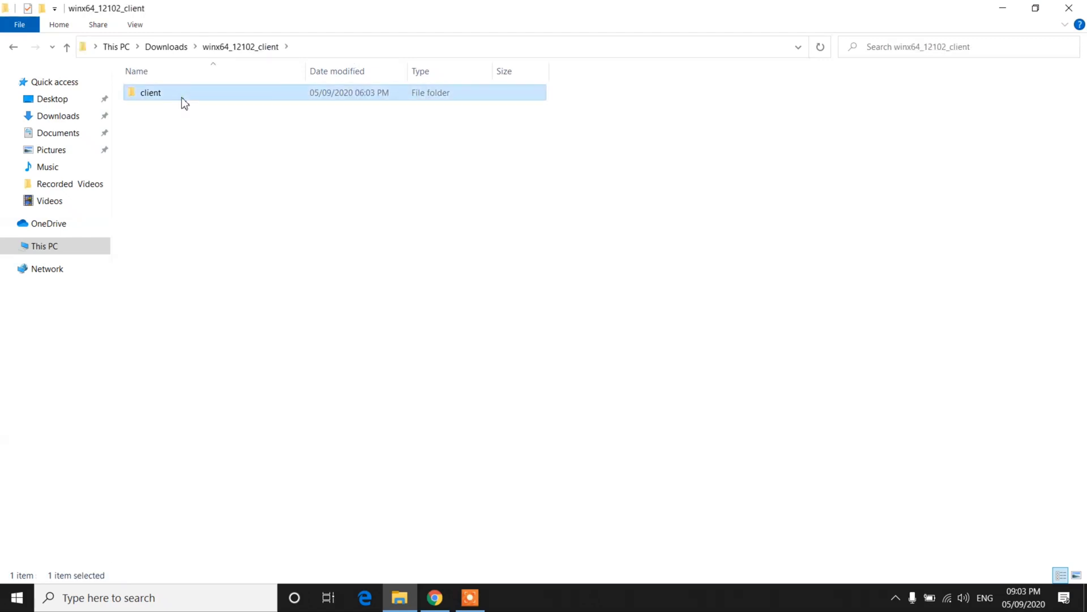
double_click(185, 102)
click(176, 141)
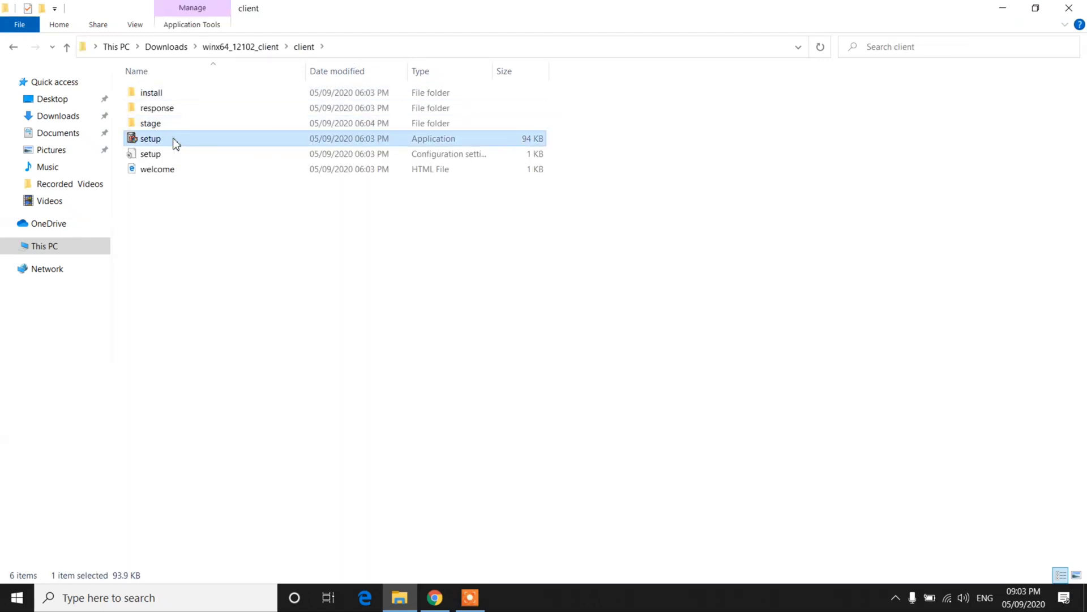
double_click(204, 139)
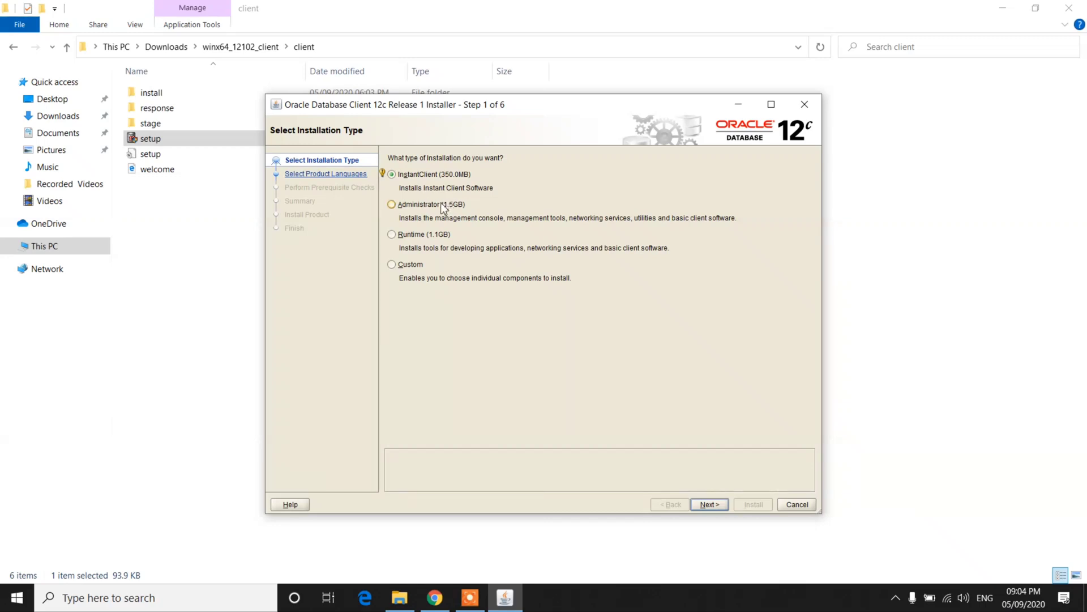
- Choose the Administrator installation type and keep English as the selected product language
click(419, 203)
click(708, 505)
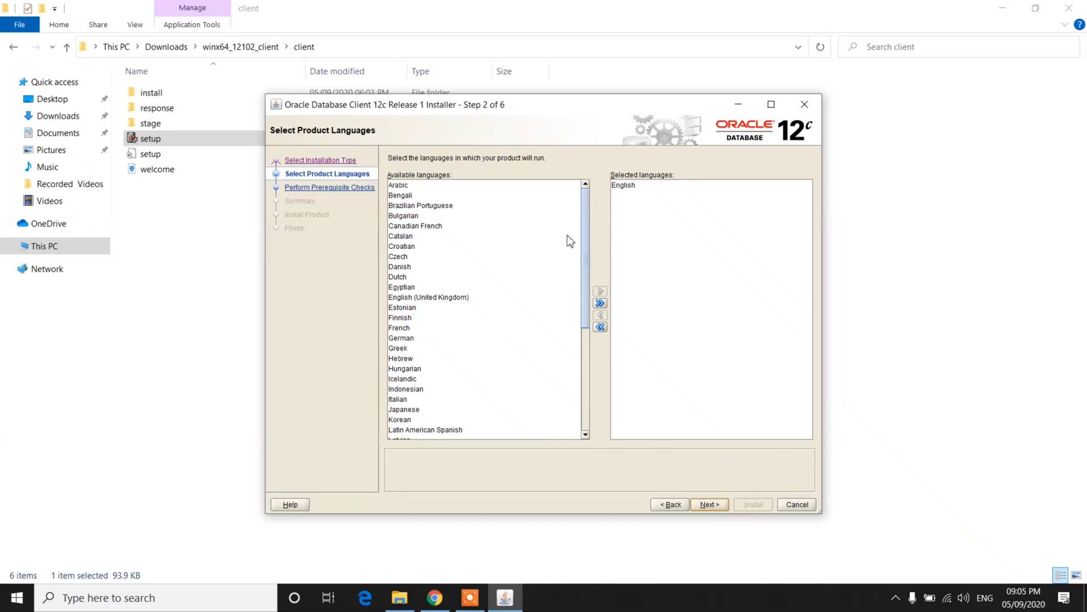
click(625, 191)
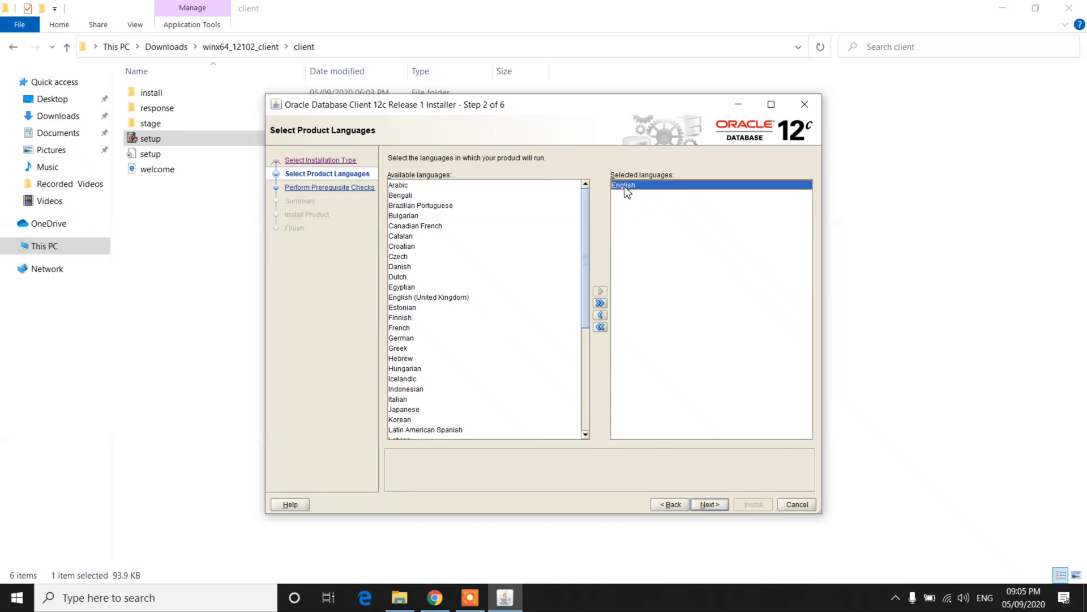
click(708, 505)
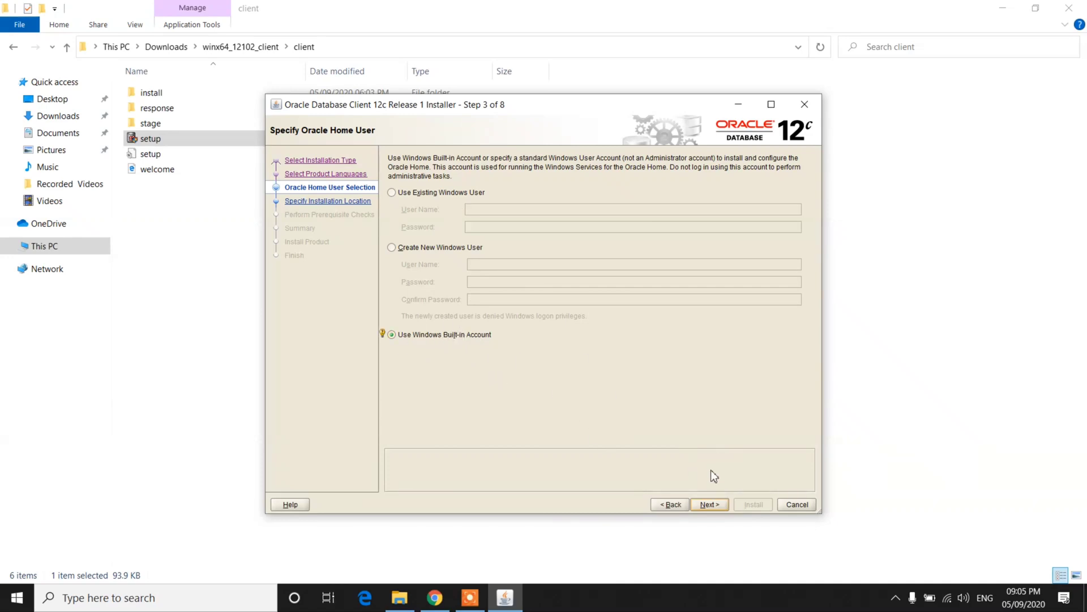
- Keep the Windows Built-in Account as the Oracle home user and review the default Oracle base and software locations
click(711, 503)
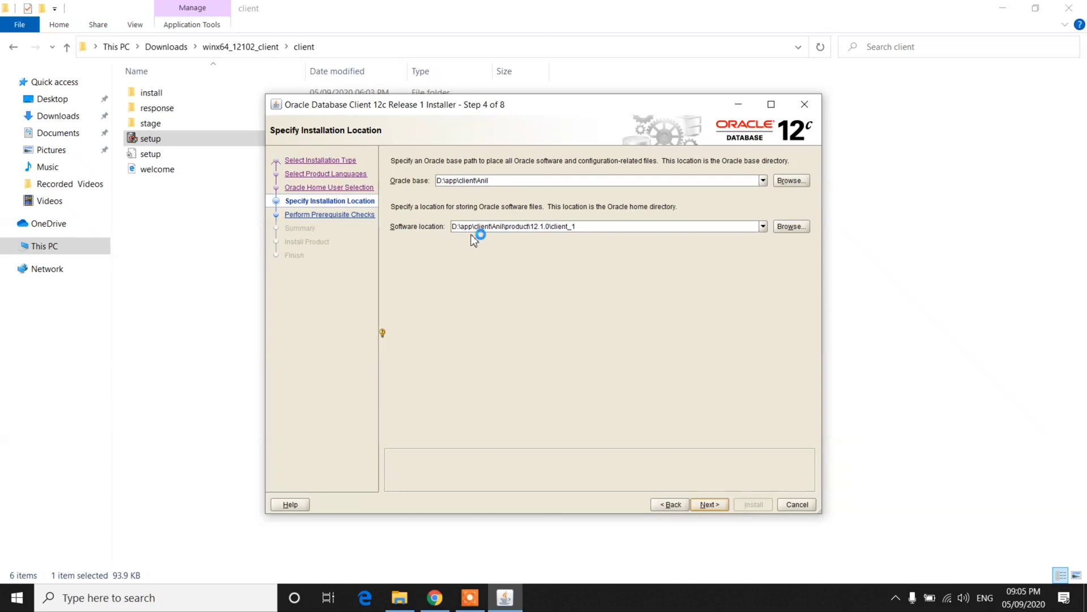
click(486, 222)
click(462, 187)
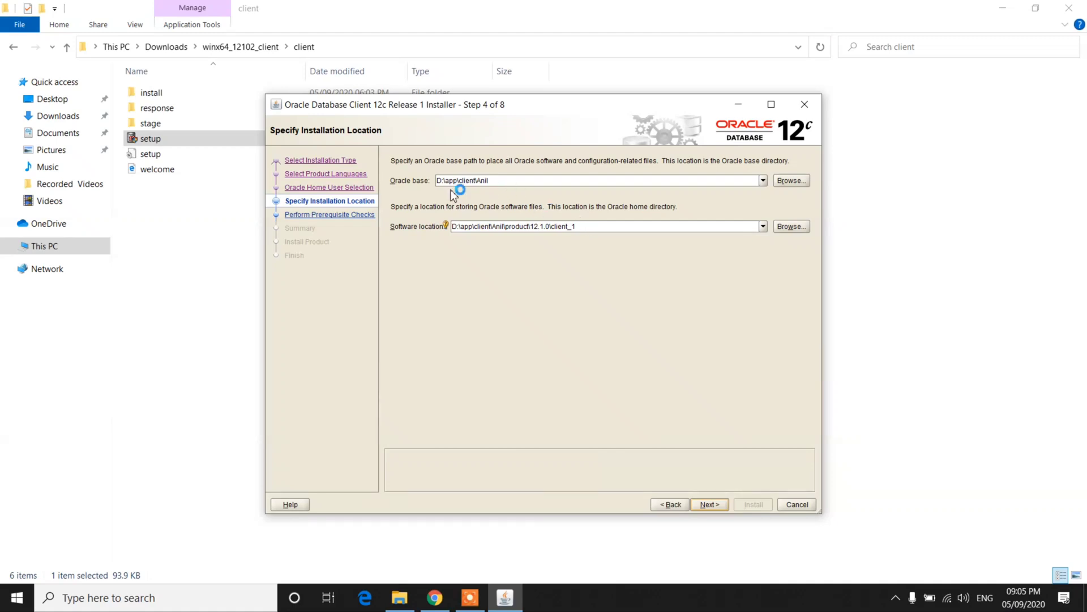
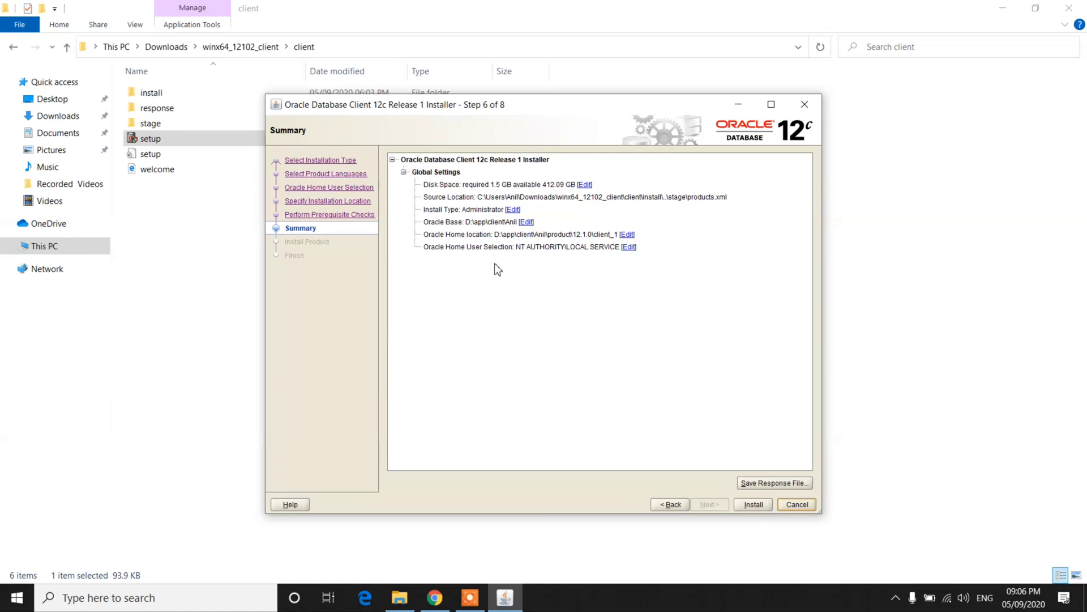
- Start installing the Oracle client and allow Java(TM) Platform SE binary through the firewall on public networks
click(752, 504)
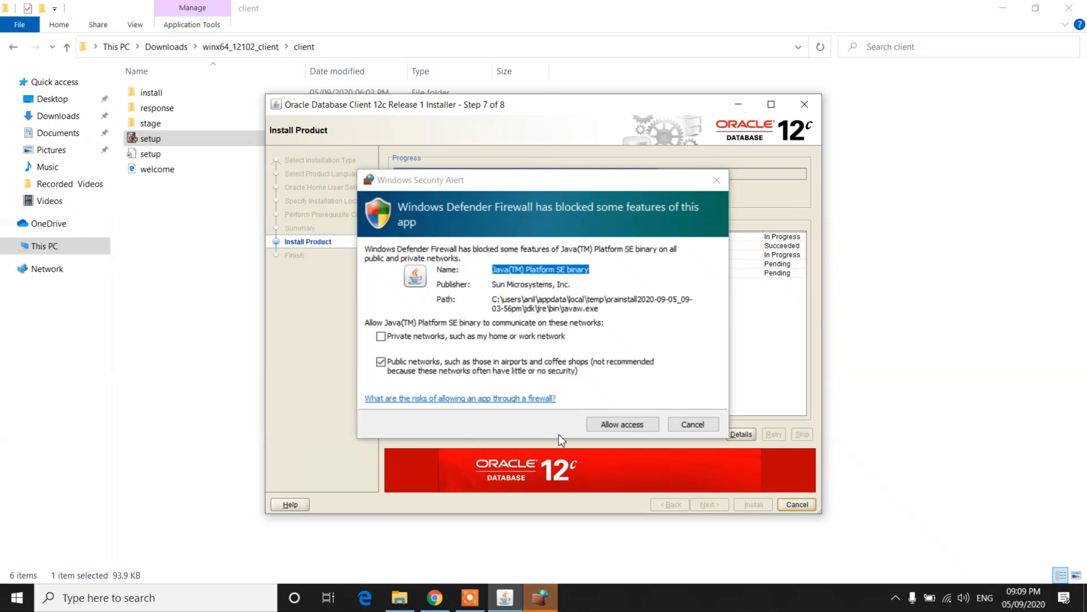
click(607, 426)
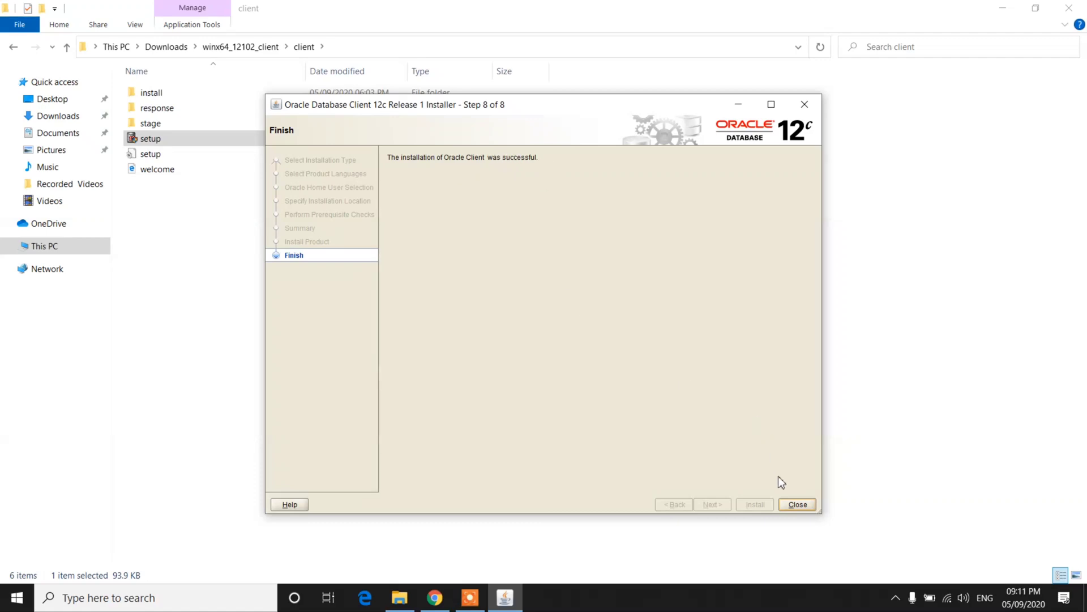
- Close the finished Oracle client installer and launch SQL Developer by searching Windows for "sql de"
click(797, 504)
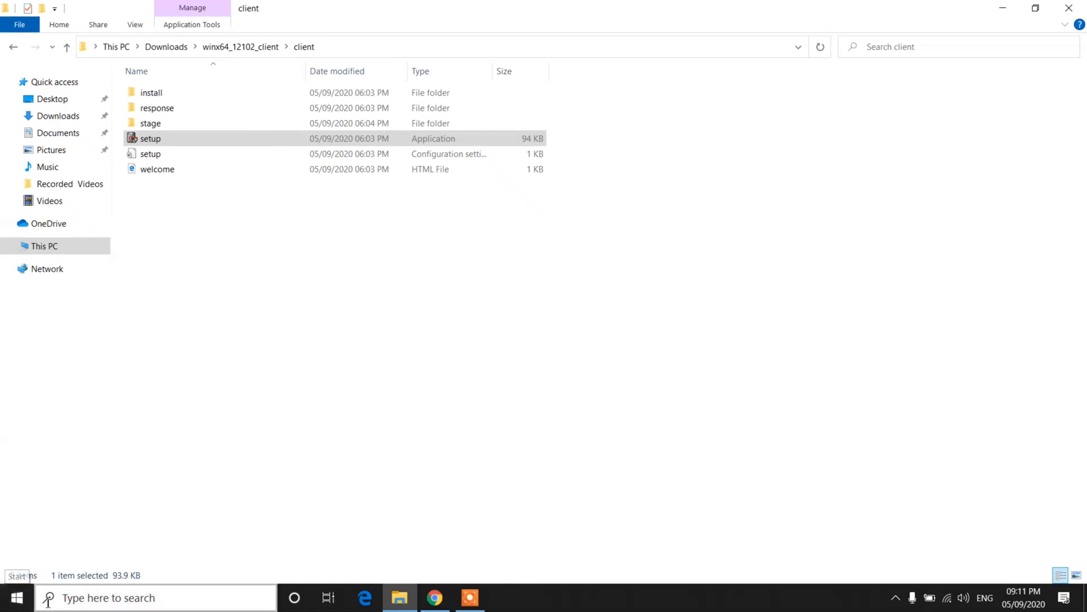
click(69, 597)
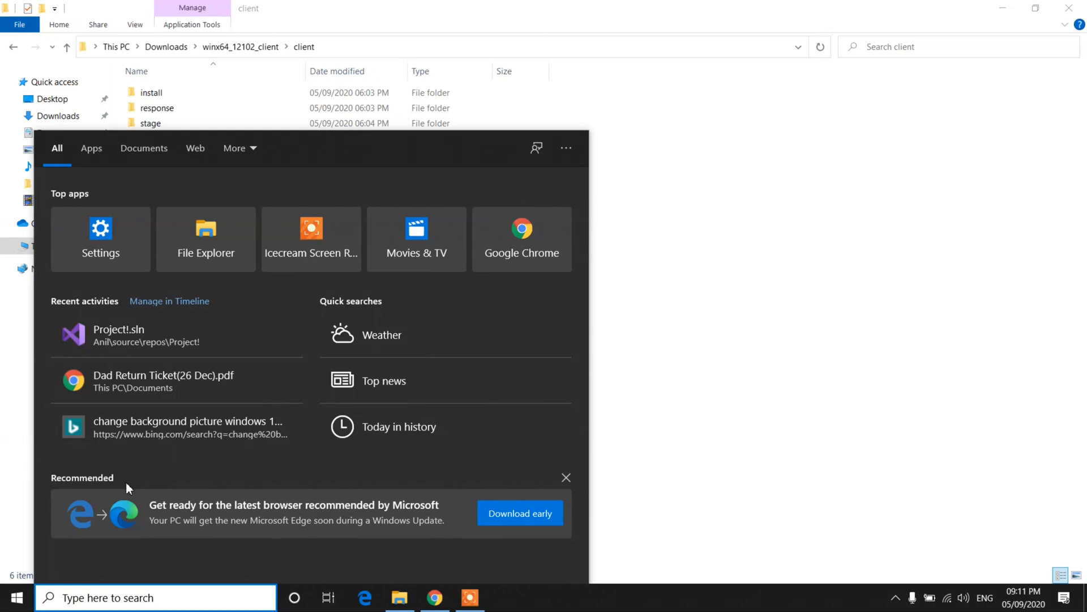
text(sql)
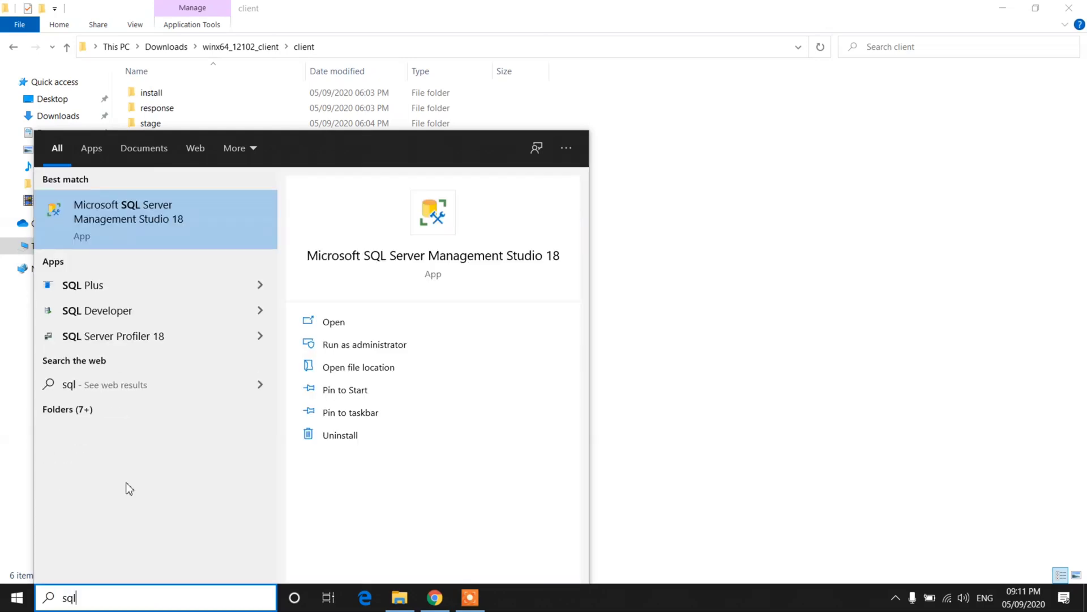
text( de)
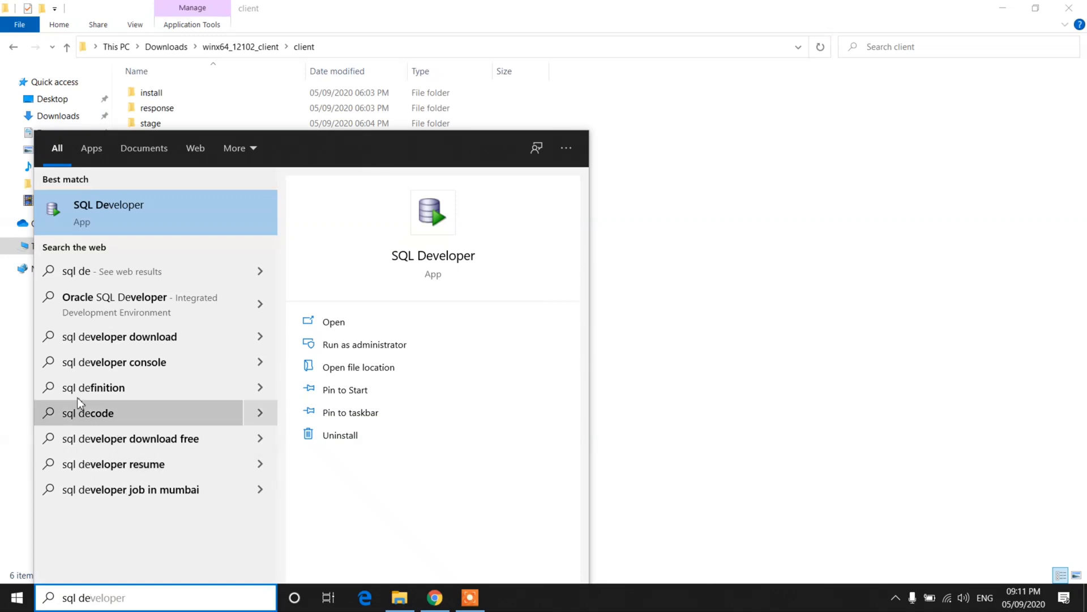
click(93, 206)
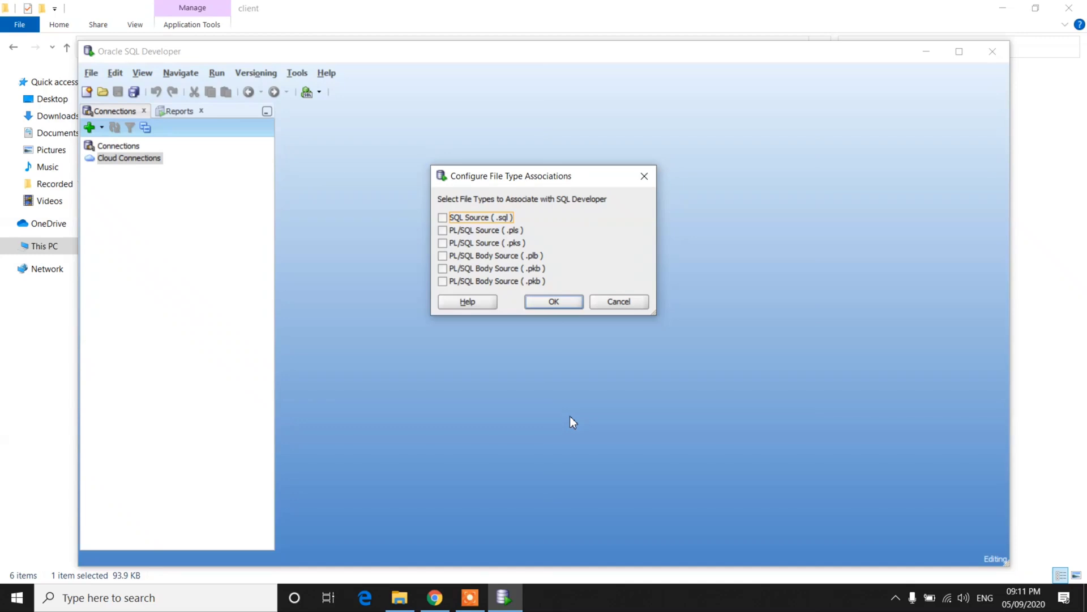
- Cancel the file type associations without selecting any types and dismiss the Tip of the Day
click(617, 302)
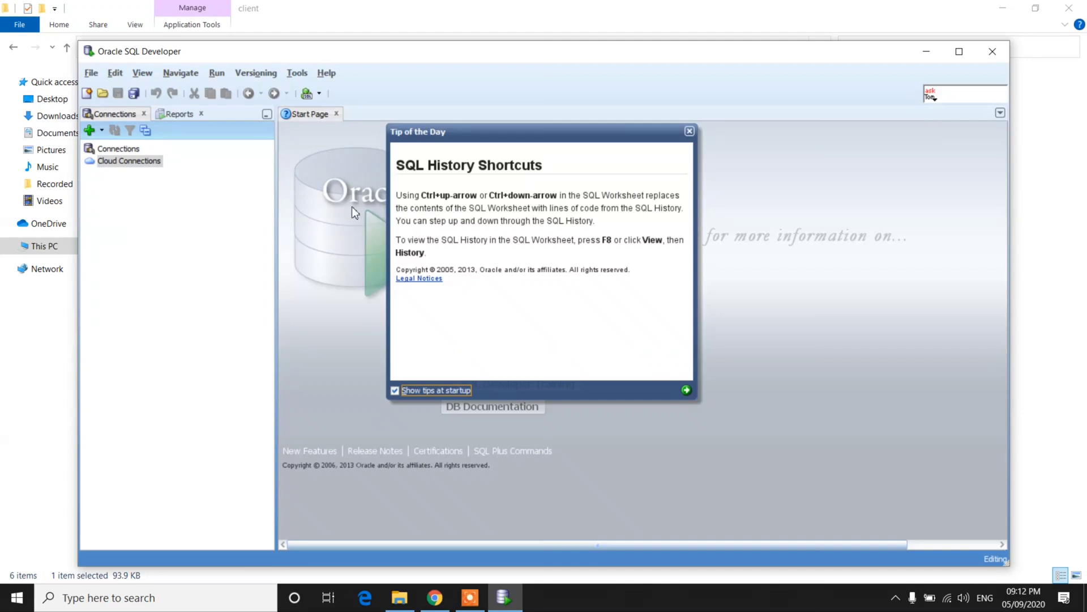
click(689, 132)
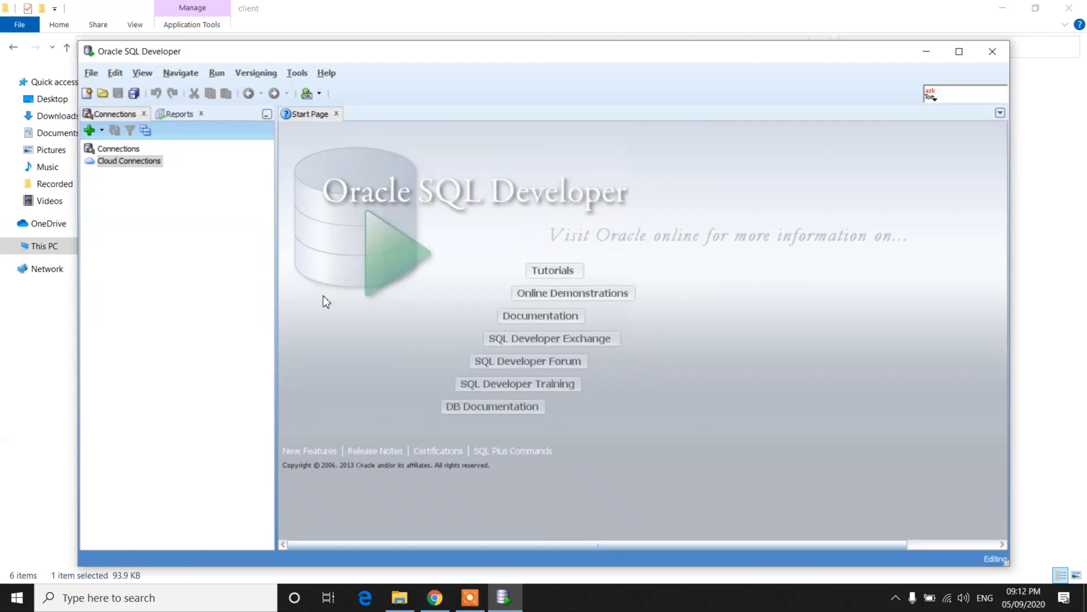